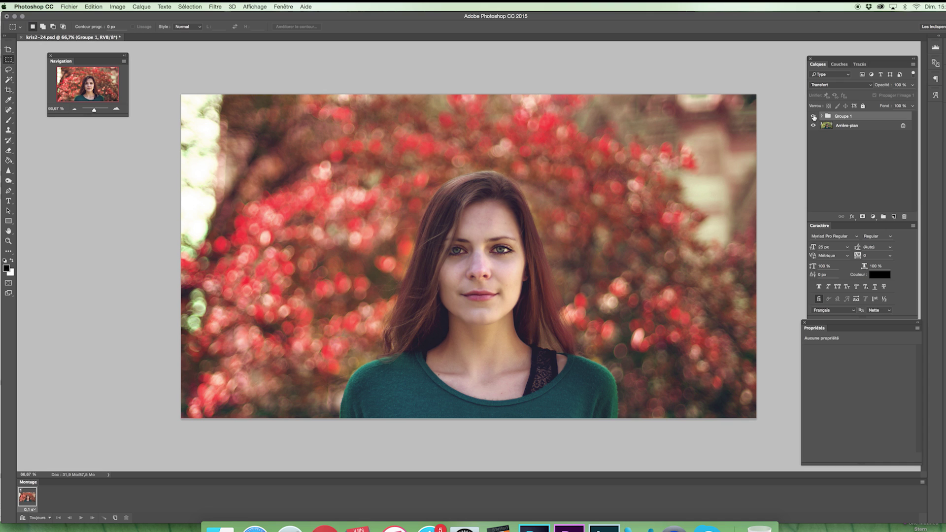
Compare the red-toned Groupe 1 against the original by toggling its visibility
click(813, 116)
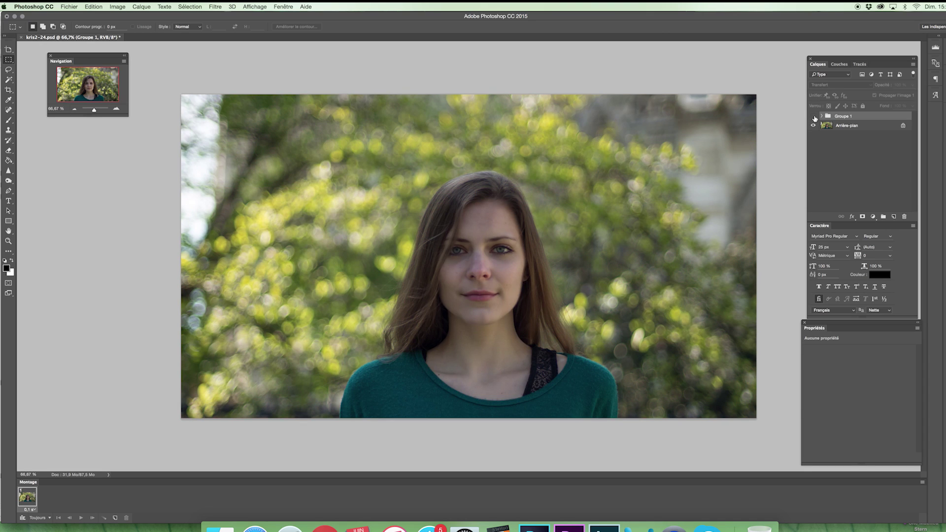
click(813, 117)
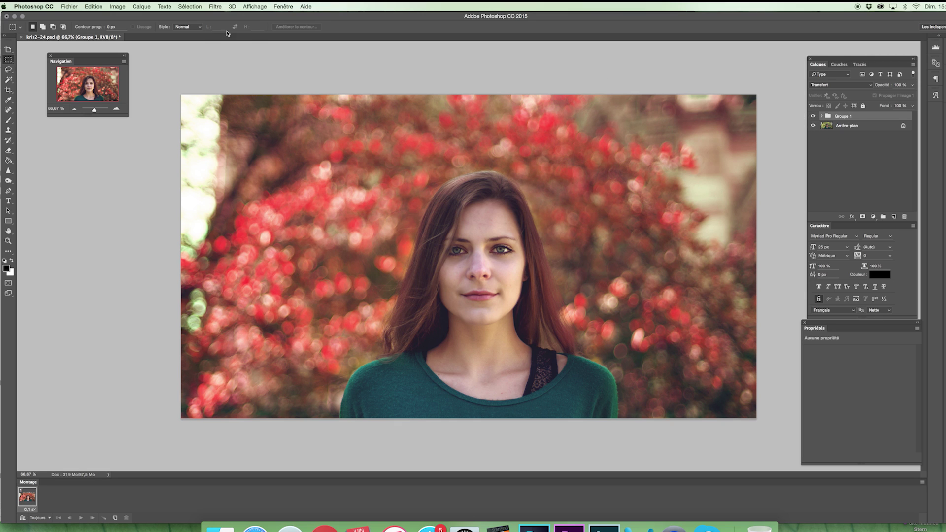
click(305, 7)
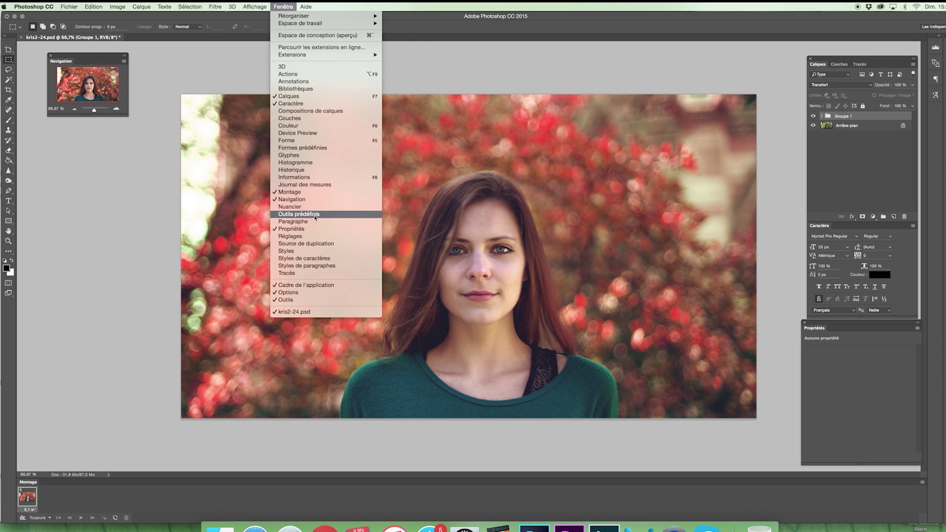
click(402, 506)
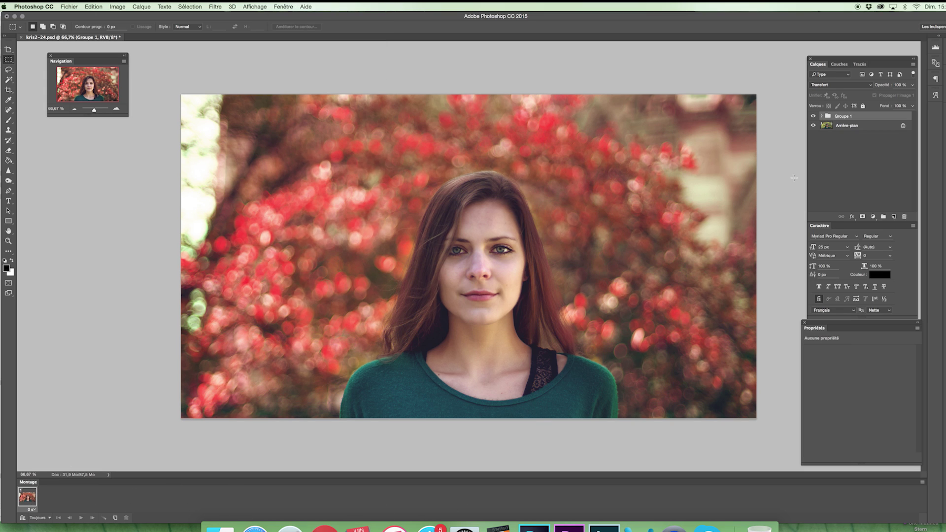
Make frame 1 the green original and add a red-toned duplicate frame 2
click(812, 116)
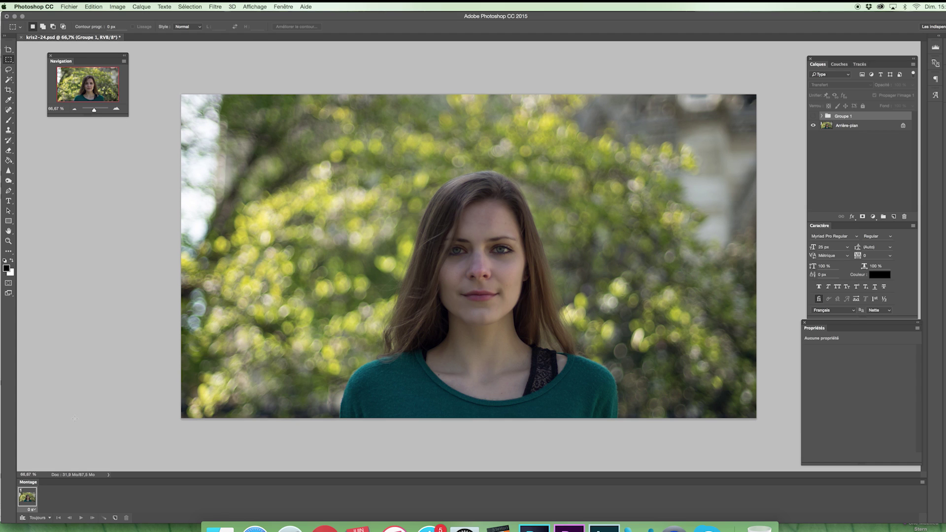
click(115, 518)
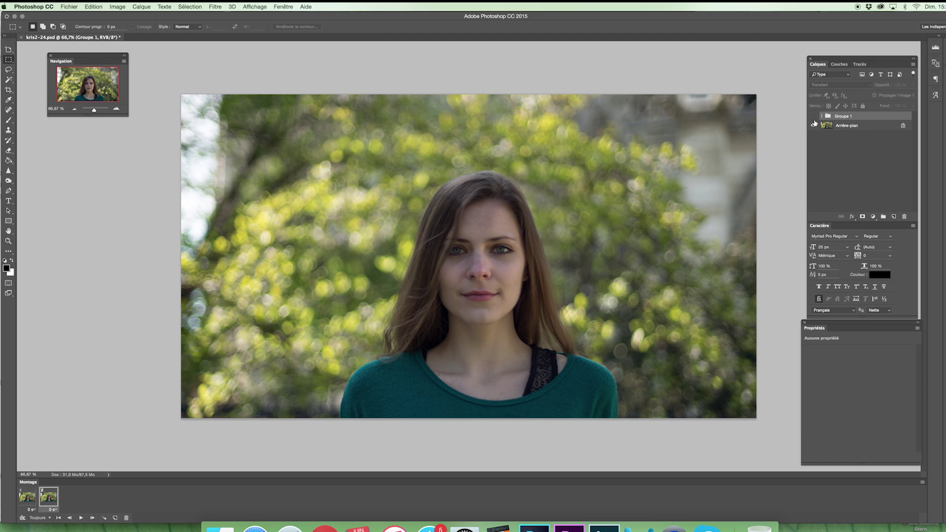
click(812, 116)
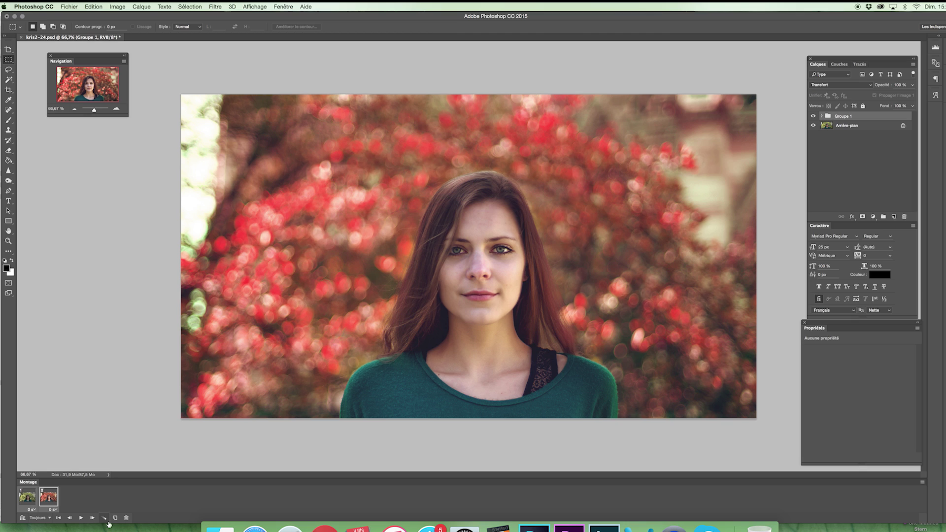
Tween 15 in-between frames from the green frame to the red frame
click(104, 518)
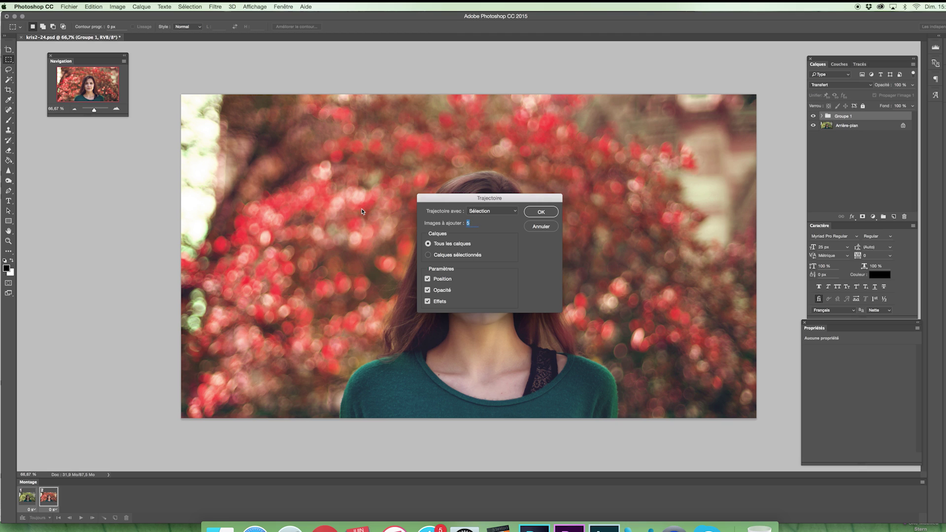
text(15)
click(541, 213)
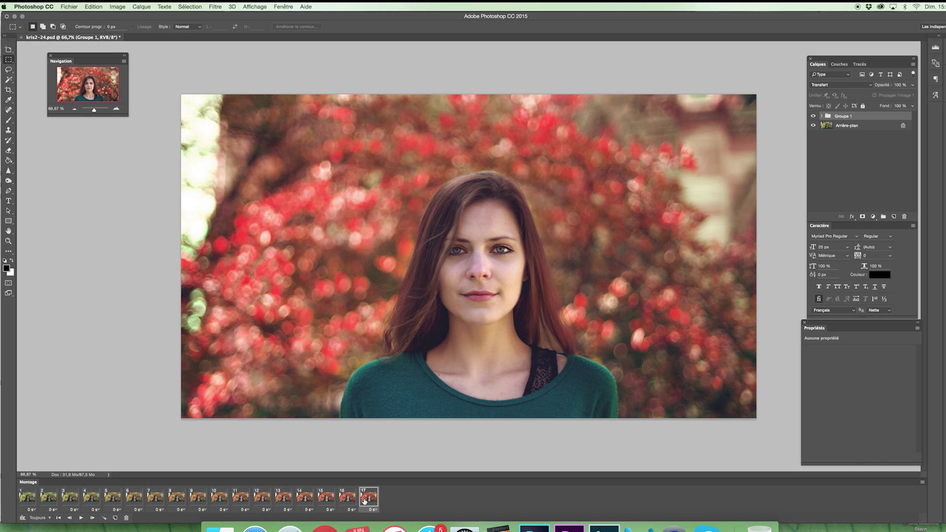
Set looping to Forever and play a preview of the 17-frame fade
click(49, 518)
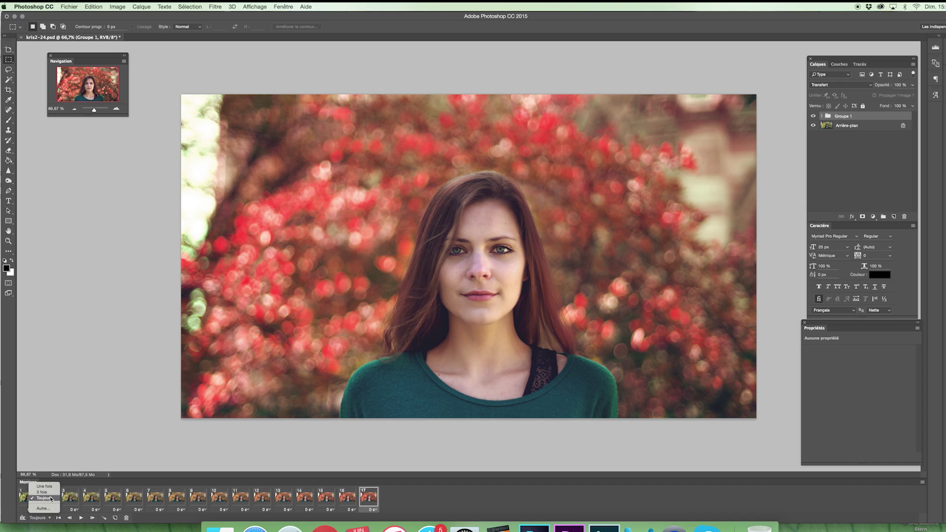
click(45, 498)
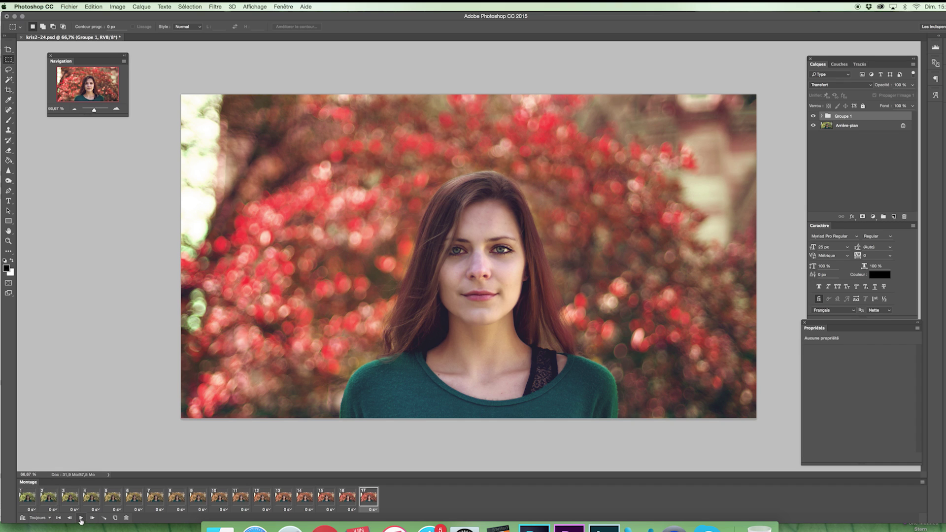
click(81, 518)
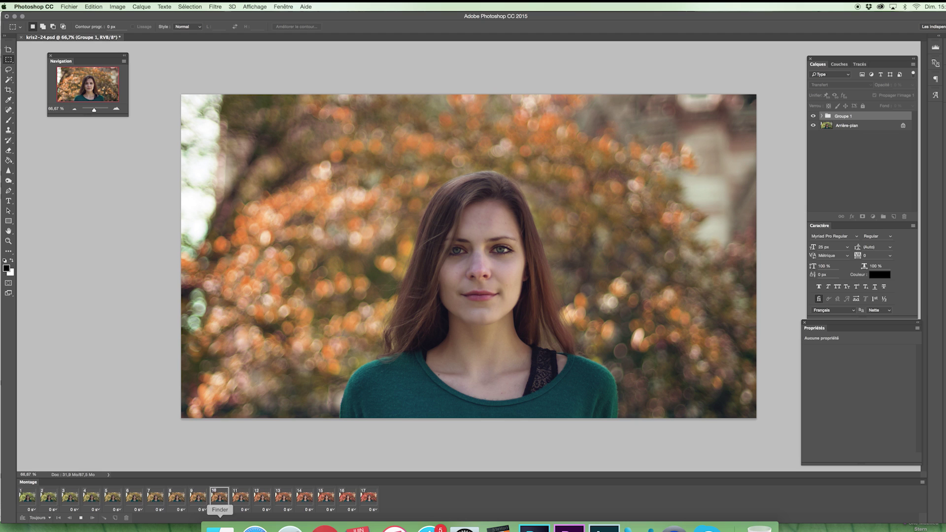
key(space)
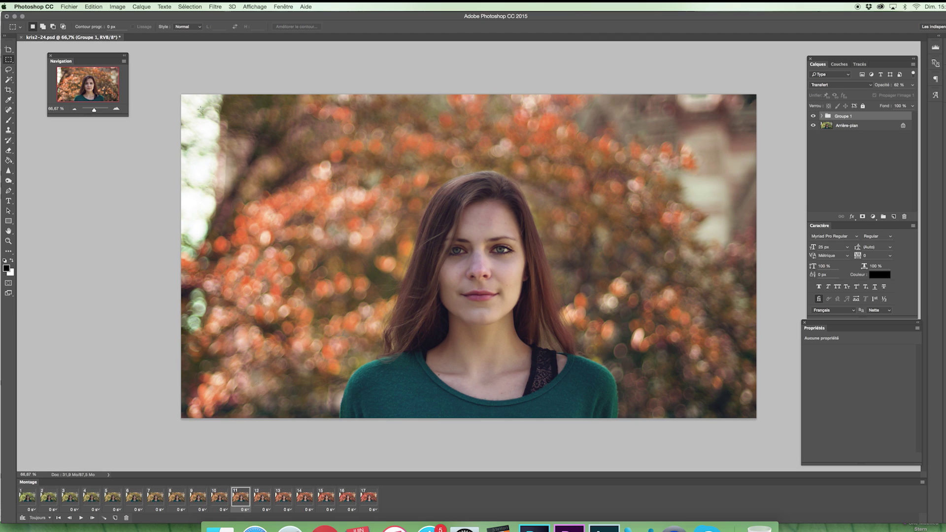
click(76, 7)
mouse_move(80, 113)
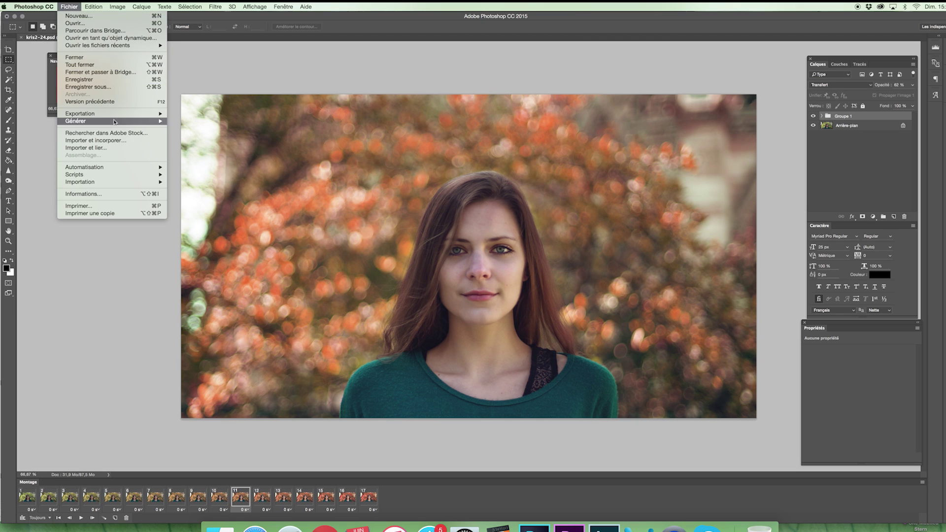
In Save for Web, set the image width to 1920 px and center the face
click(217, 145)
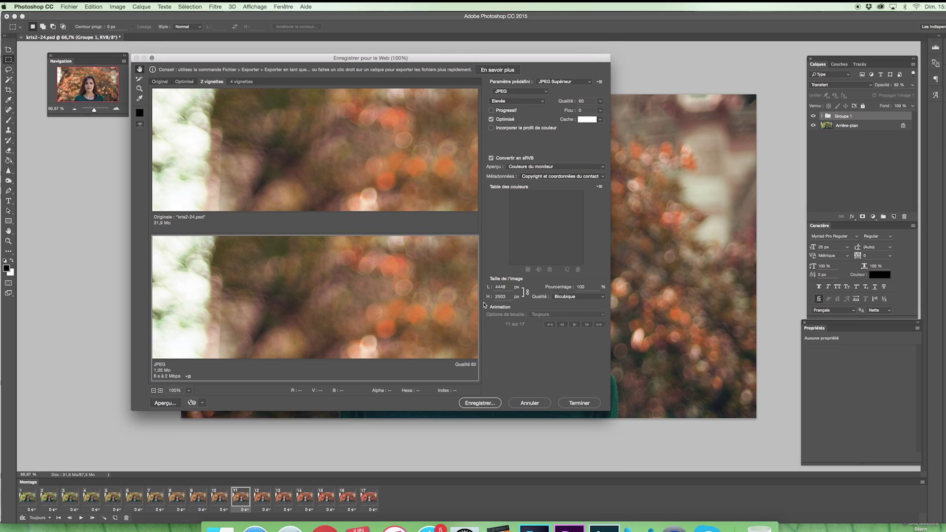
click(510, 287)
text(1920)
click(419, 340)
drag(402, 333, 385, 278)
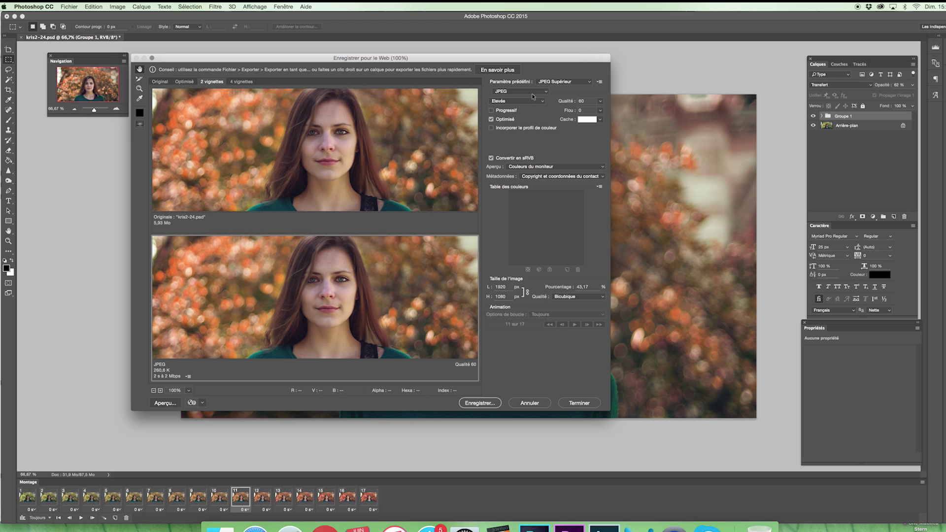
Preview the animation in GIF format, then close Save for Web without saving
click(517, 92)
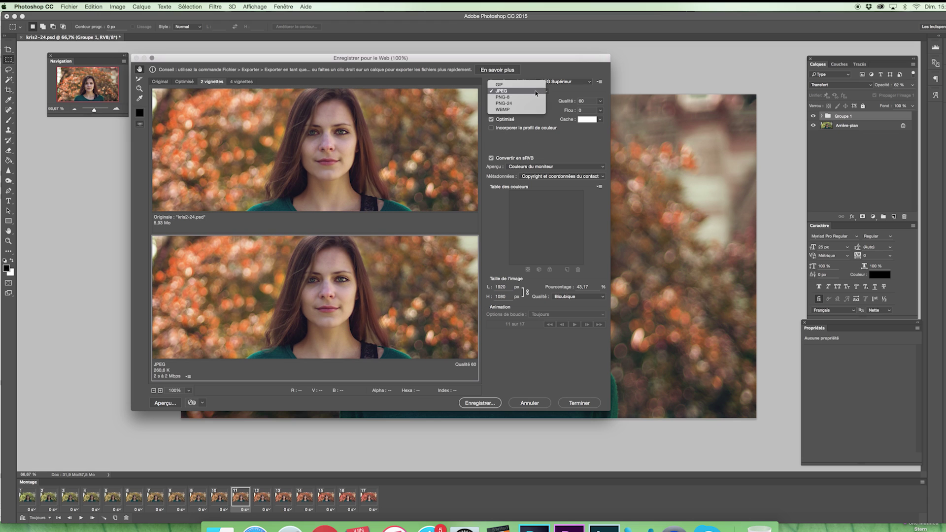
click(499, 84)
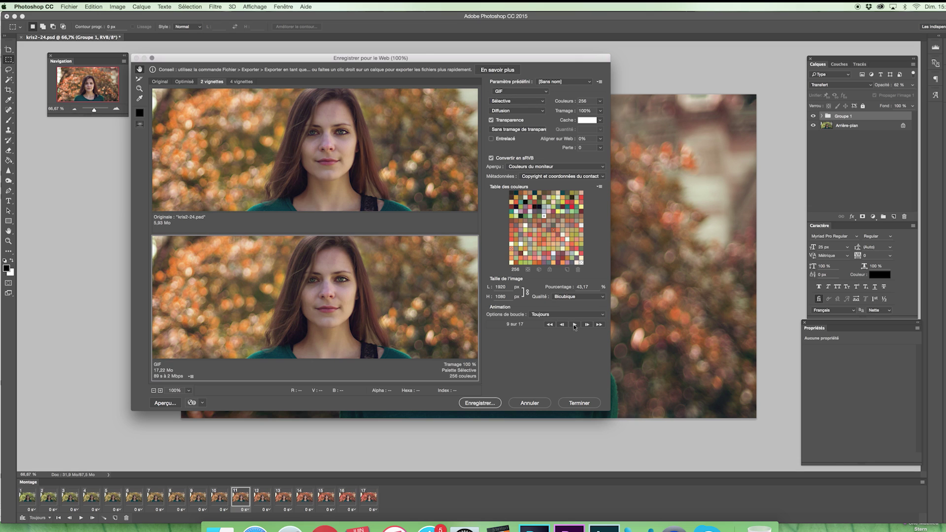
click(574, 324)
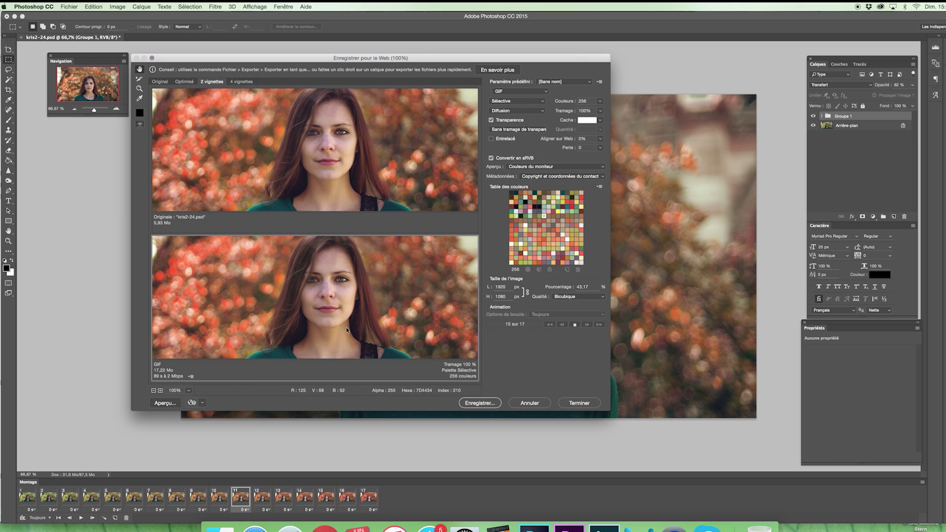
key(Escape)
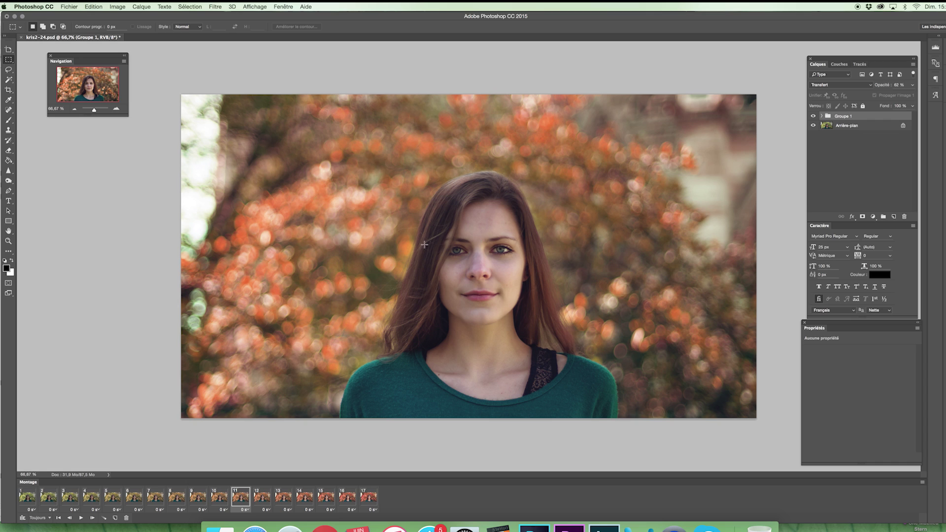
Set frame 1's delay to 0,5 s and frame 17's delay to 1,0 s
click(33, 510)
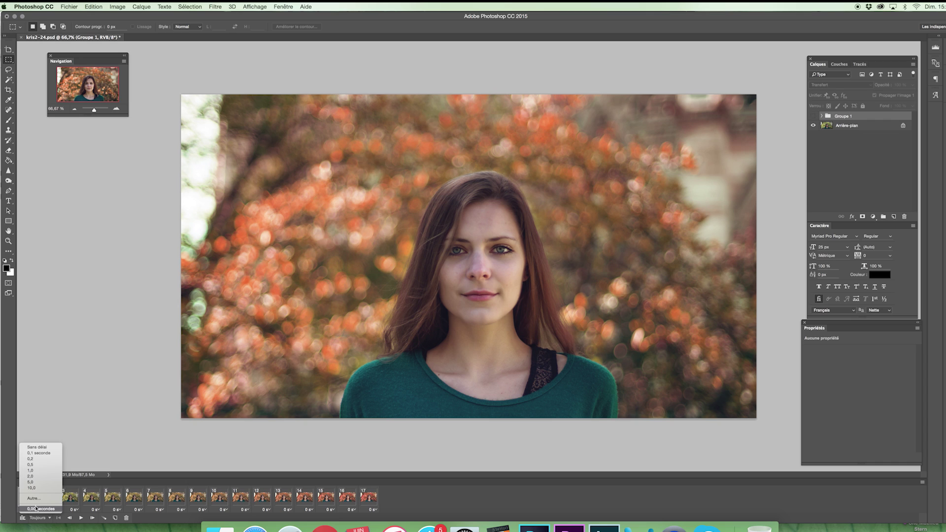
click(37, 465)
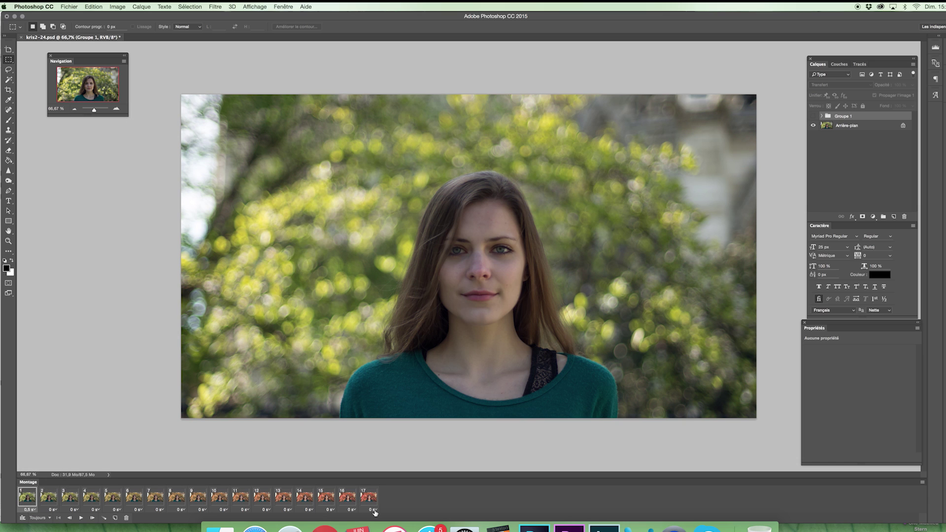
click(373, 511)
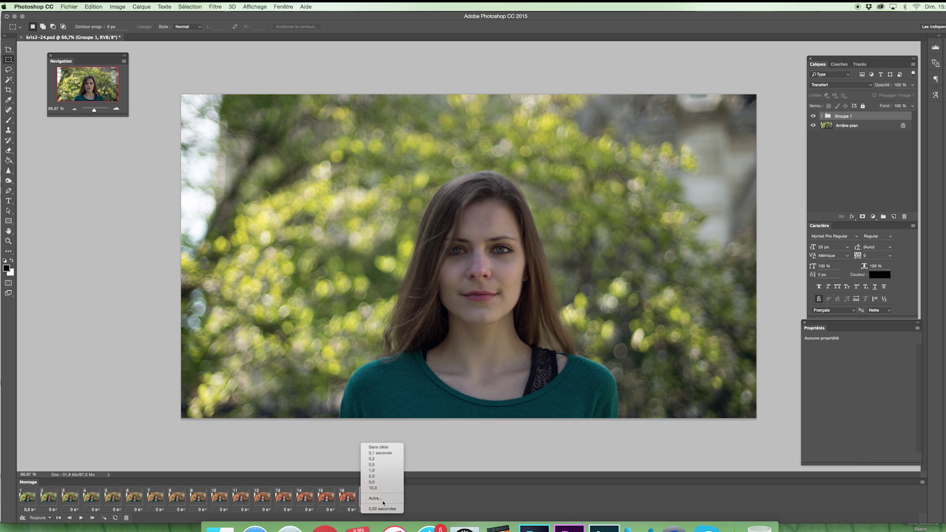
click(383, 471)
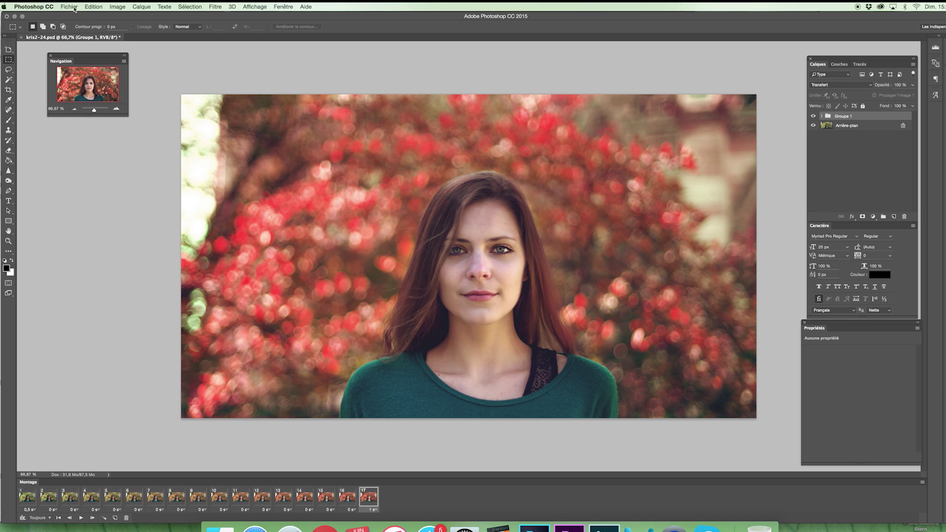
click(67, 8)
mouse_move(111, 114)
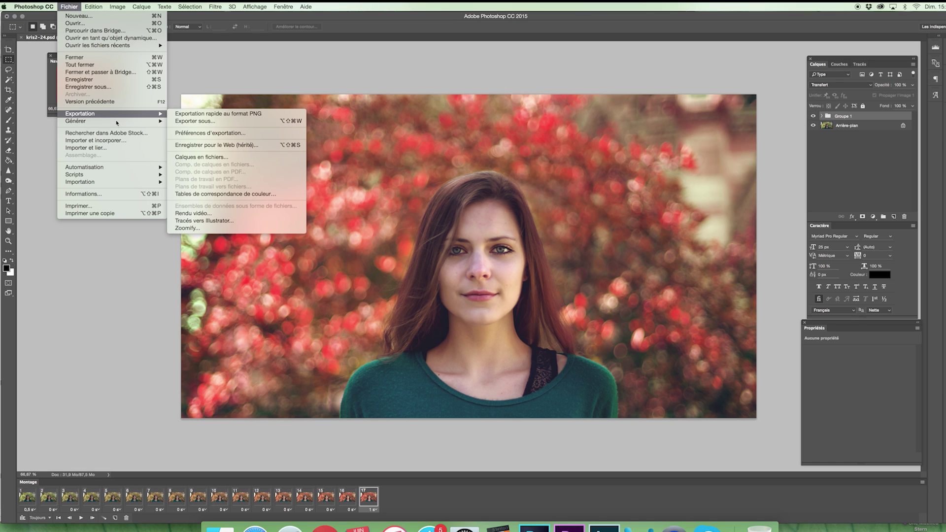
mouse_move(76, 120)
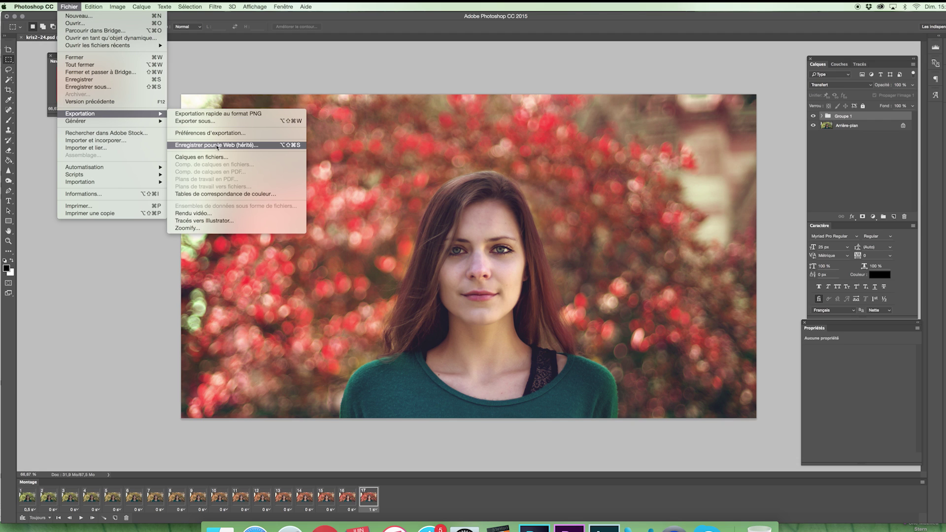
In Save for Web, set width to 1920 and the output format to GIF
click(217, 145)
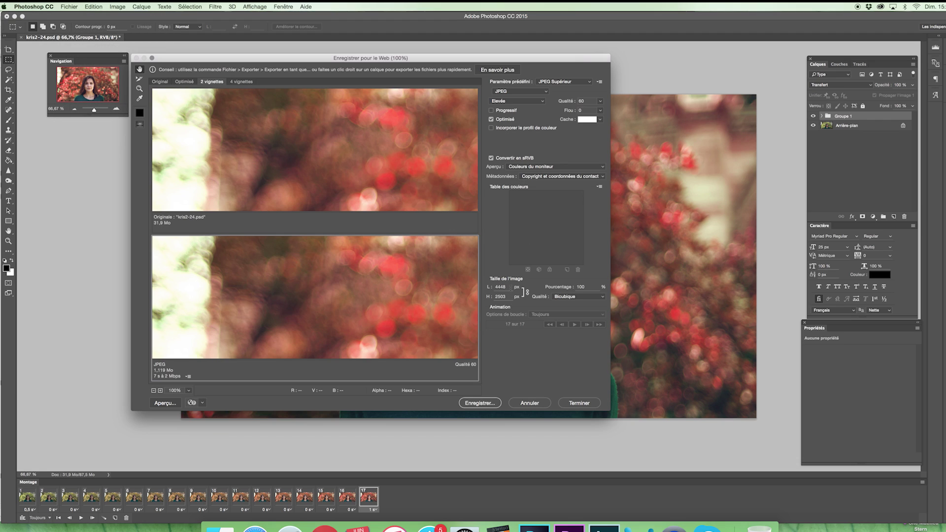
text(1920)
drag(382, 345, 363, 266)
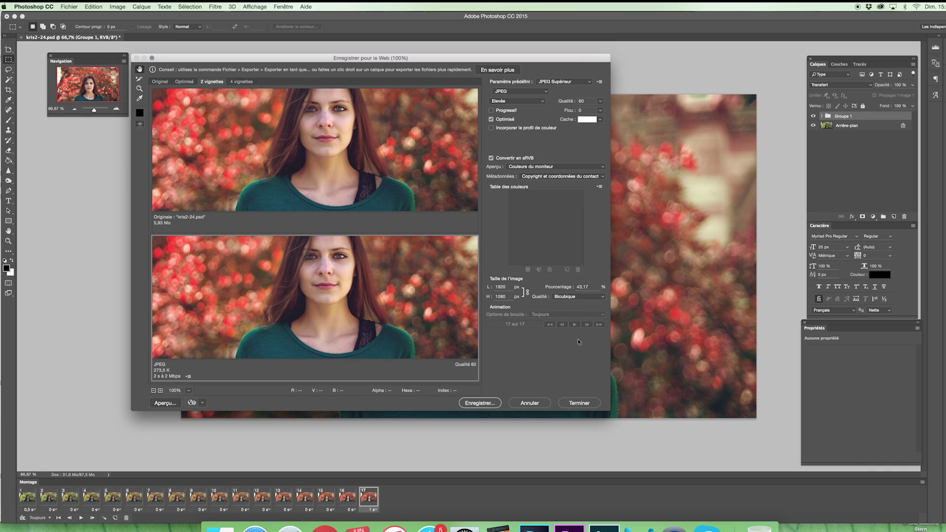
click(521, 91)
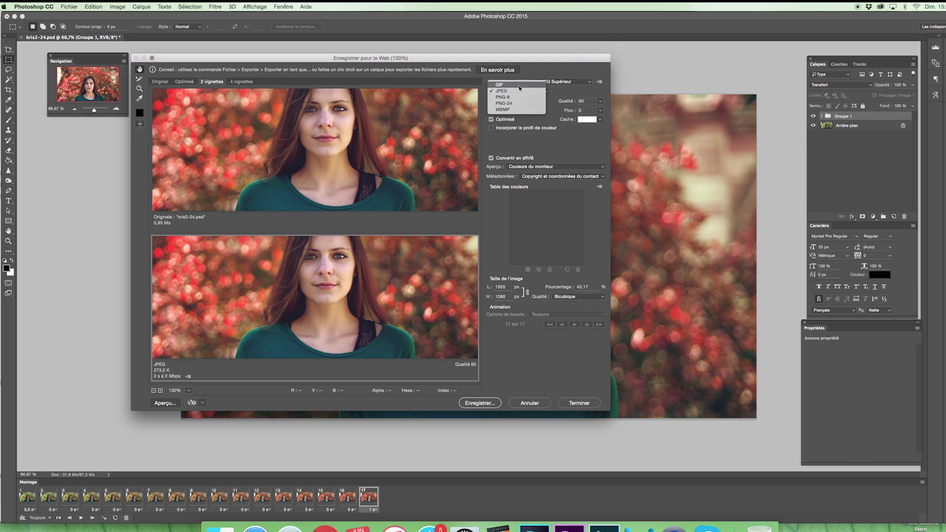
click(519, 84)
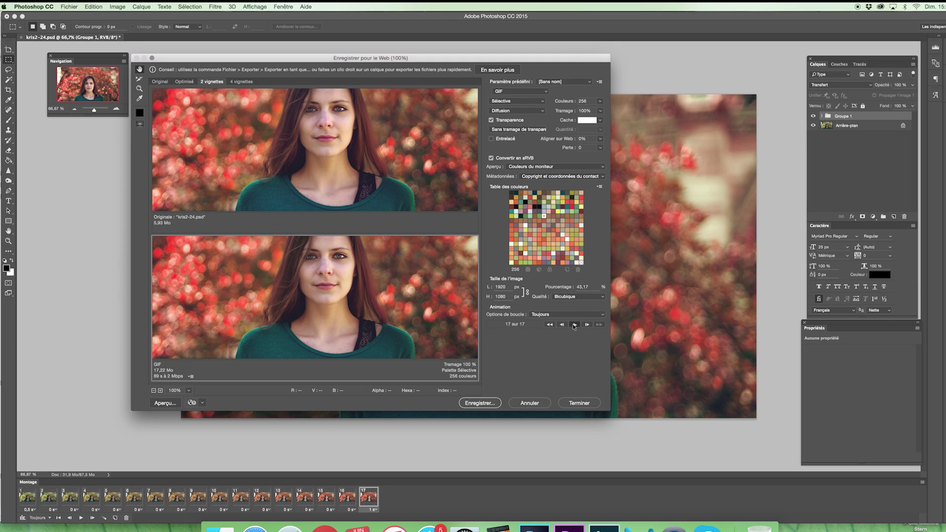
Preview the animation and save it as kris2-24.gif
click(573, 324)
click(479, 403)
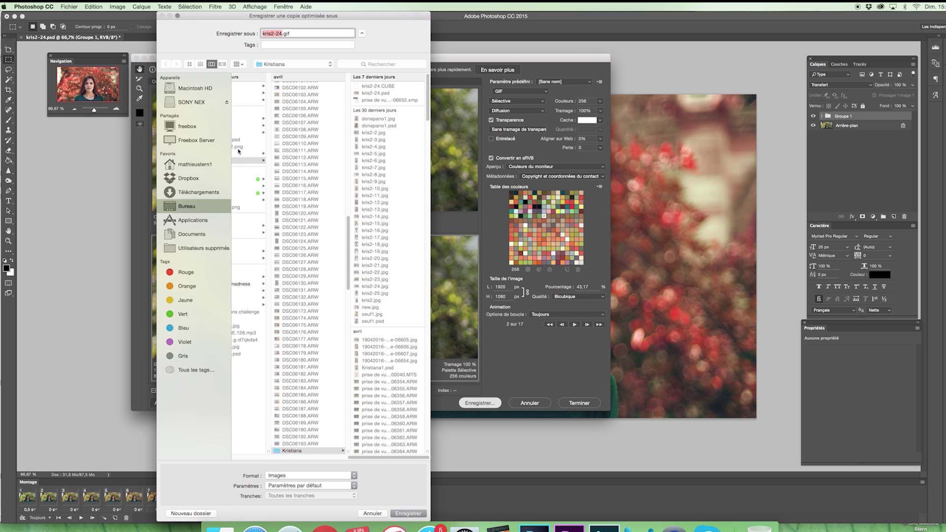
key(Return)
Quick Look kris2-24.gif in Finder to watch the fade, then return to Photoshop
click(221, 528)
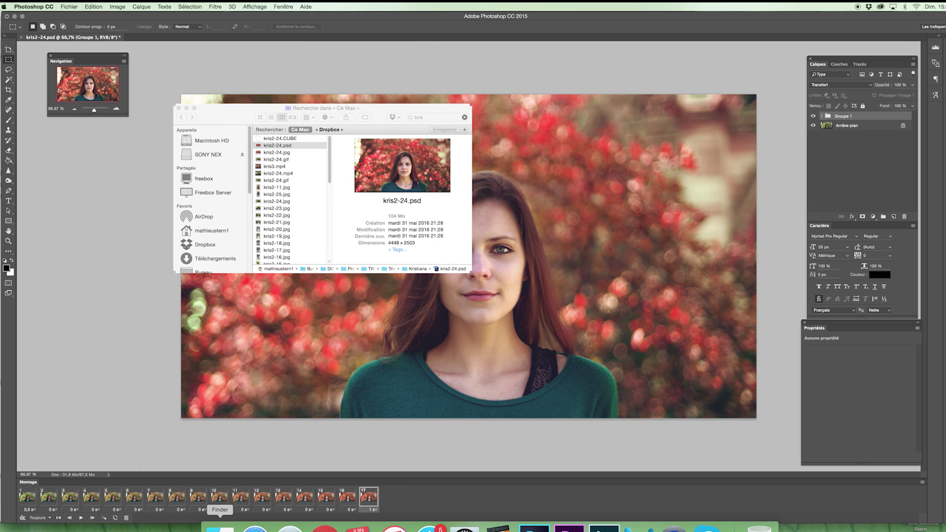
click(285, 160)
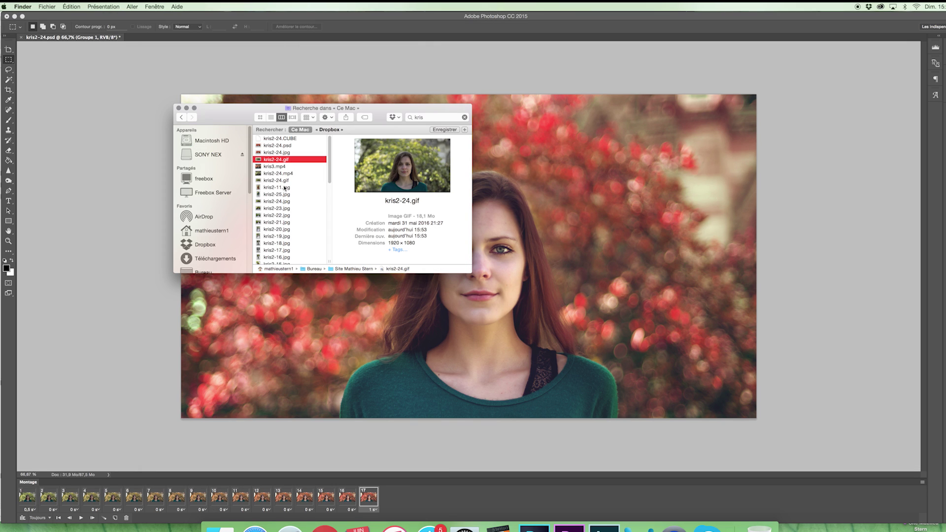
key(space)
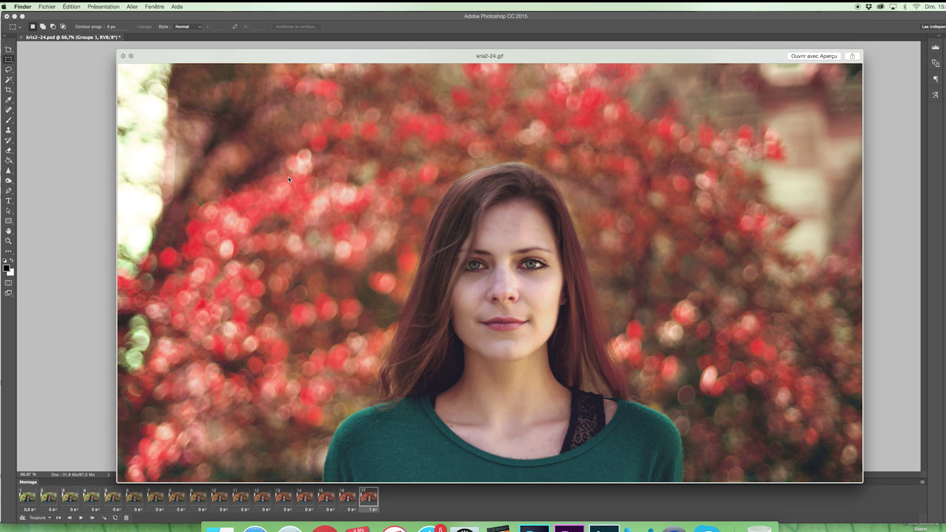
key(space)
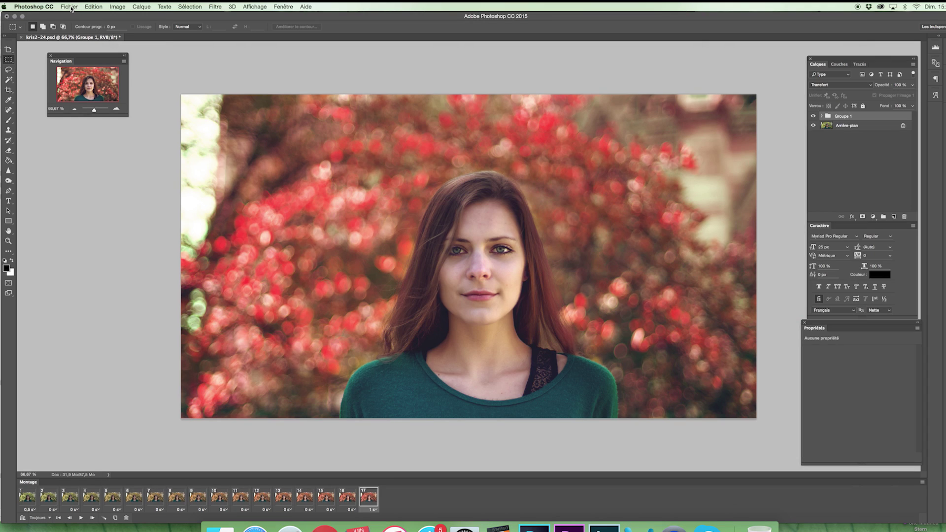
click(70, 7)
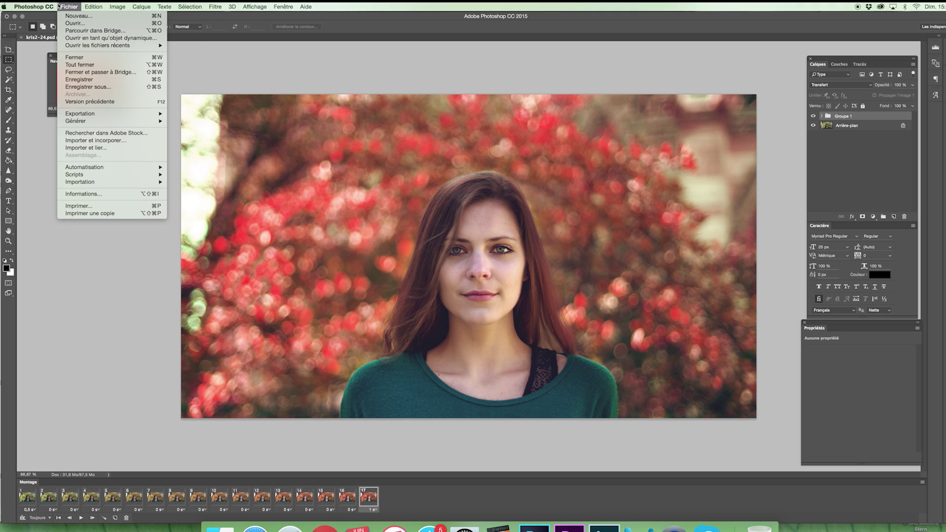
mouse_move(79, 113)
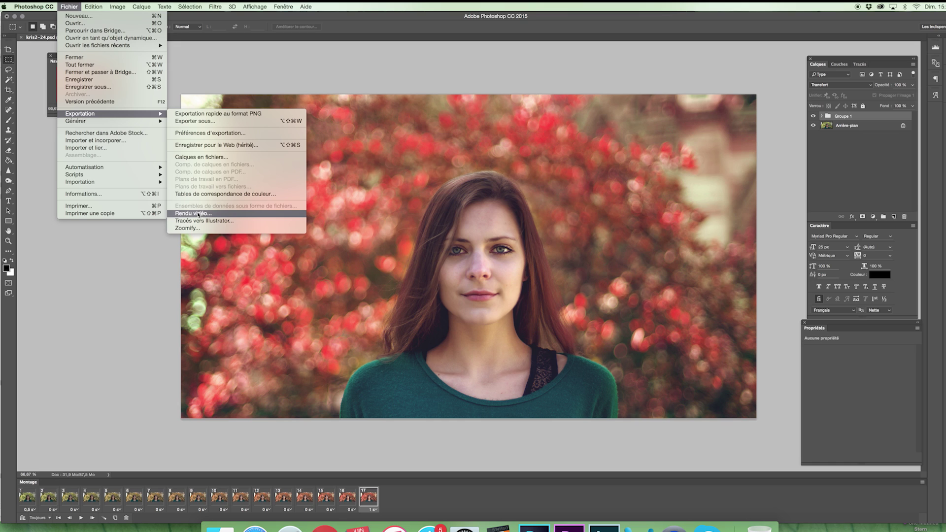
Open Rendu vidéo settings for an H.264 720p export to kris2-24.mp4
click(199, 214)
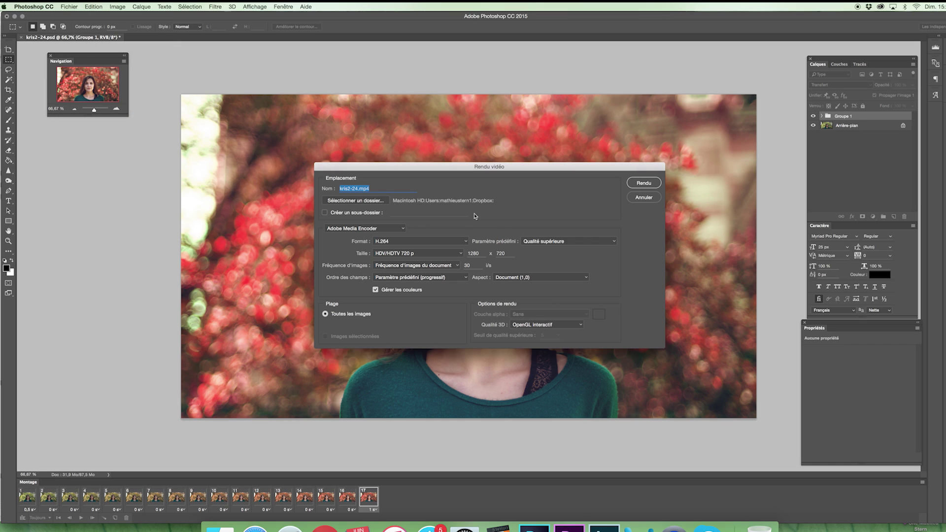